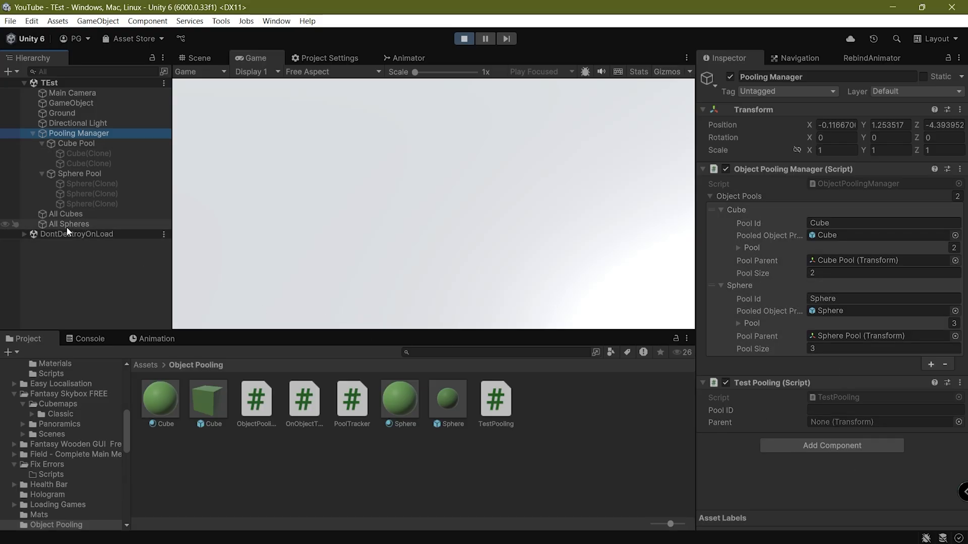
Step: Set Test Pooling's Parent to All Cubes and Pool ID to Cube, then spawn one cube with Get Object
{"action": "left_click_drag", "start_coordinate": [65, 213], "coordinate": [839, 423]}
{"action": "left_click", "coordinate": [852, 407]}
{"action": "type", "text": "Cube"}
{"action": "right_click", "coordinate": [803, 386]}
{"action": "left_click", "coordinate": [819, 384]}
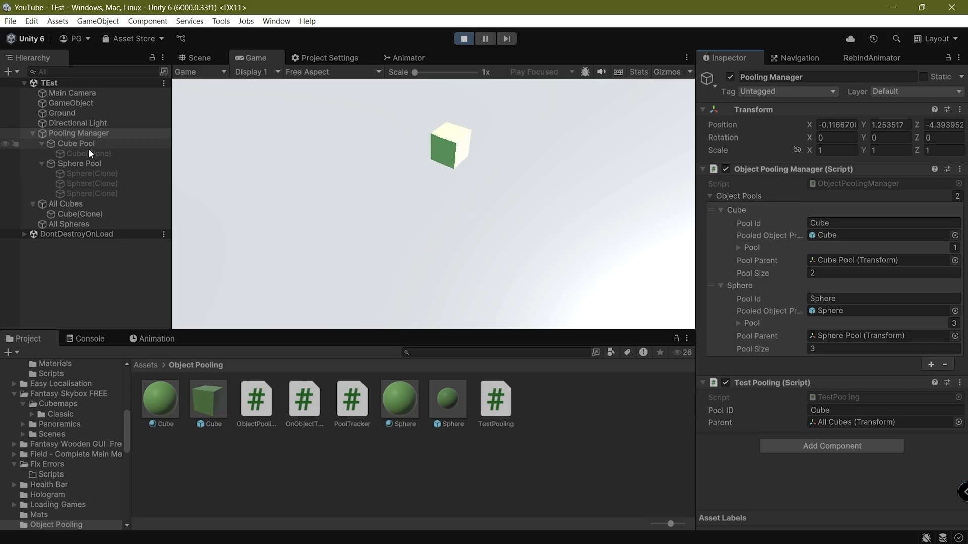
Step: Destroy the spawned Cube(Clone) from its script menu, returning it to the Cube Pool
{"action": "left_click", "coordinate": [114, 213]}
{"action": "scroll", "coordinate": [812, 325], "scroll_direction": "down", "scroll_amount": 10}
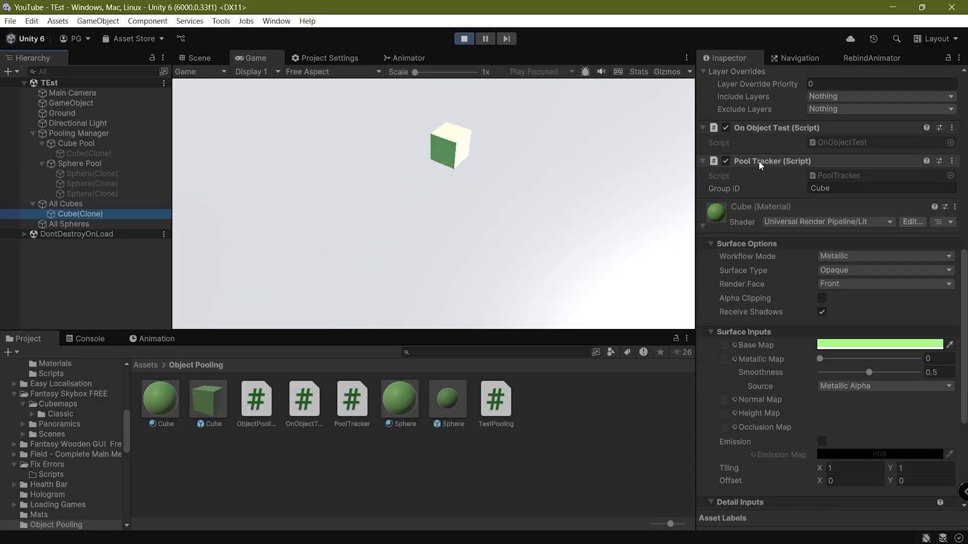
{"action": "right_click", "coordinate": [764, 130]}
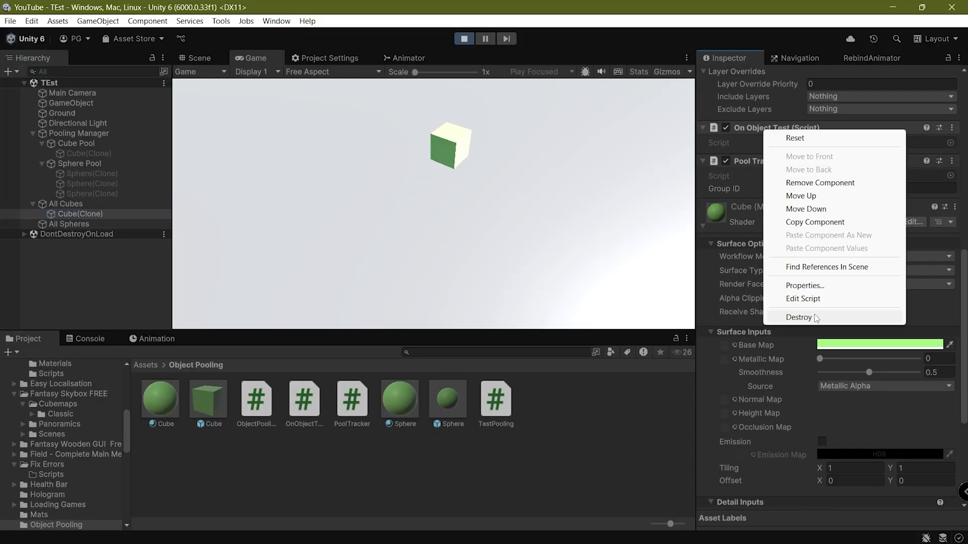
{"action": "left_click", "coordinate": [799, 317]}
{"action": "left_click", "coordinate": [75, 143]}
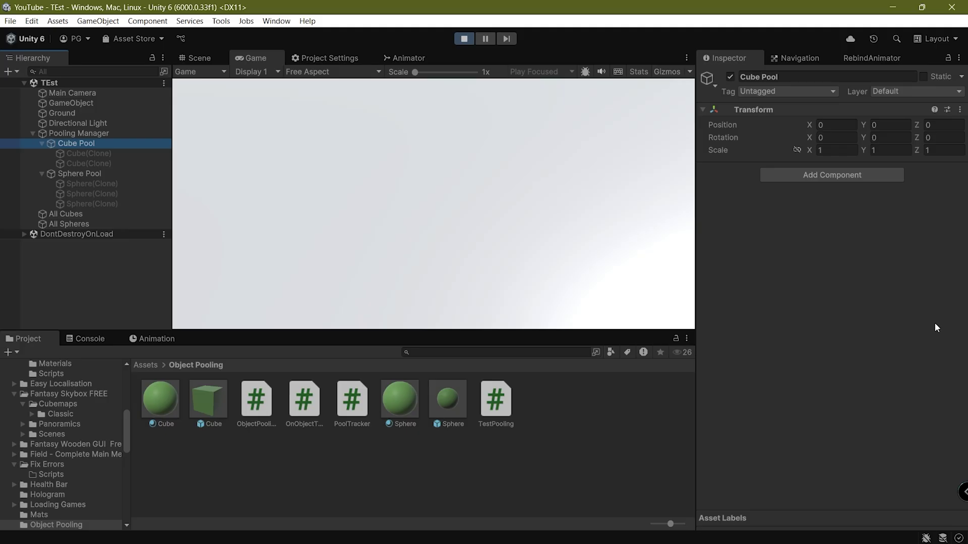
Step: Spawn three cubes with Get Object from Test Pooling, exceeding the two-cube pool size
{"action": "left_click", "coordinate": [63, 133]}
{"action": "left_click", "coordinate": [87, 105]}
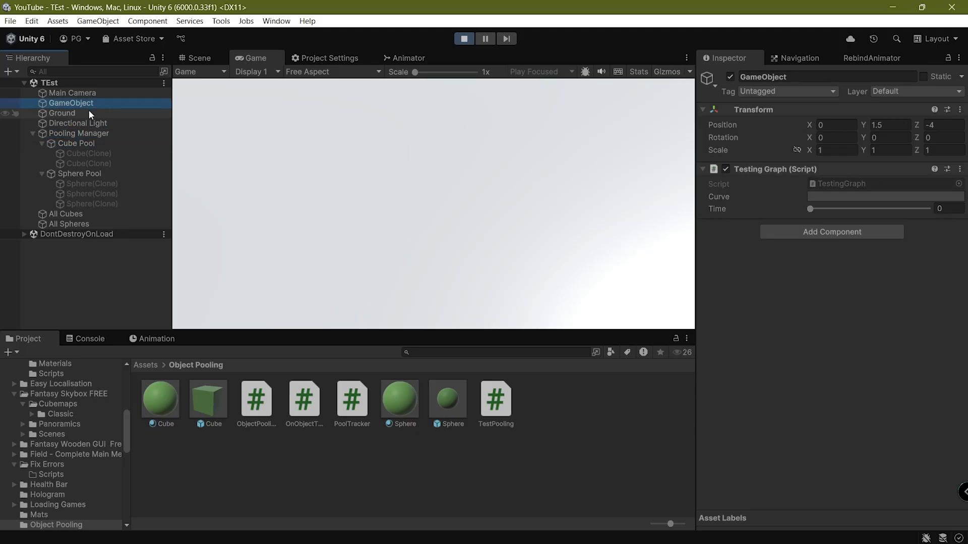
{"action": "left_click", "coordinate": [71, 134]}
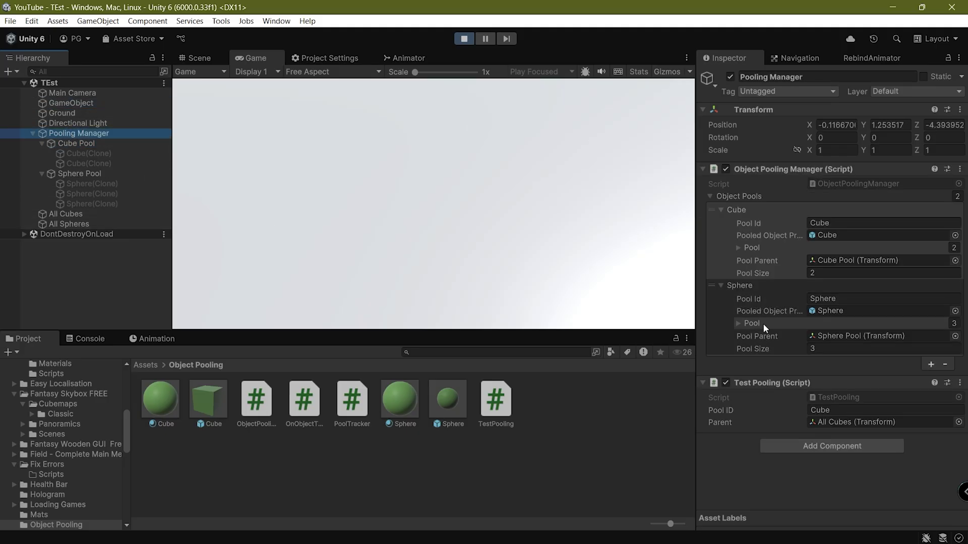
{"action": "right_click", "coordinate": [785, 384]}
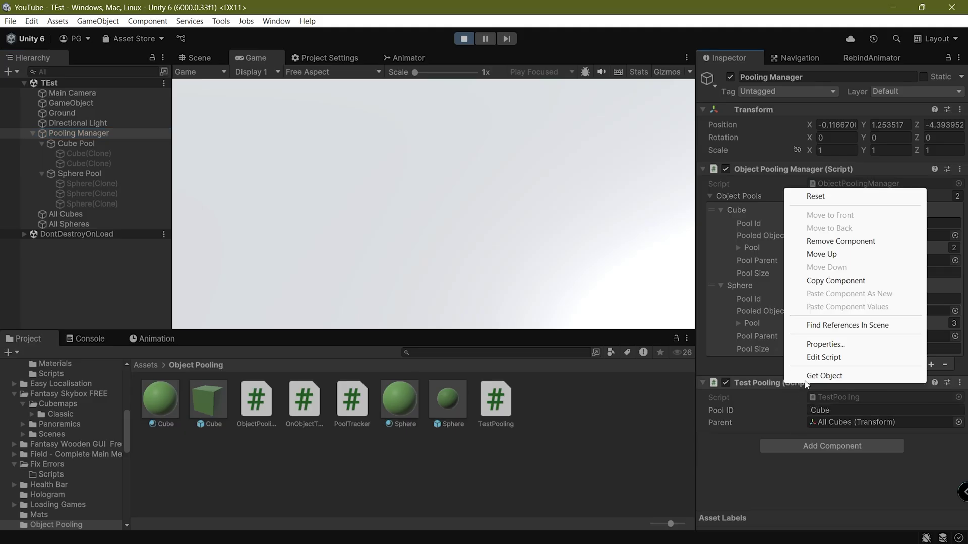
{"action": "left_click", "coordinate": [785, 375]}
{"action": "right_click", "coordinate": [784, 383]}
{"action": "left_click", "coordinate": [799, 376]}
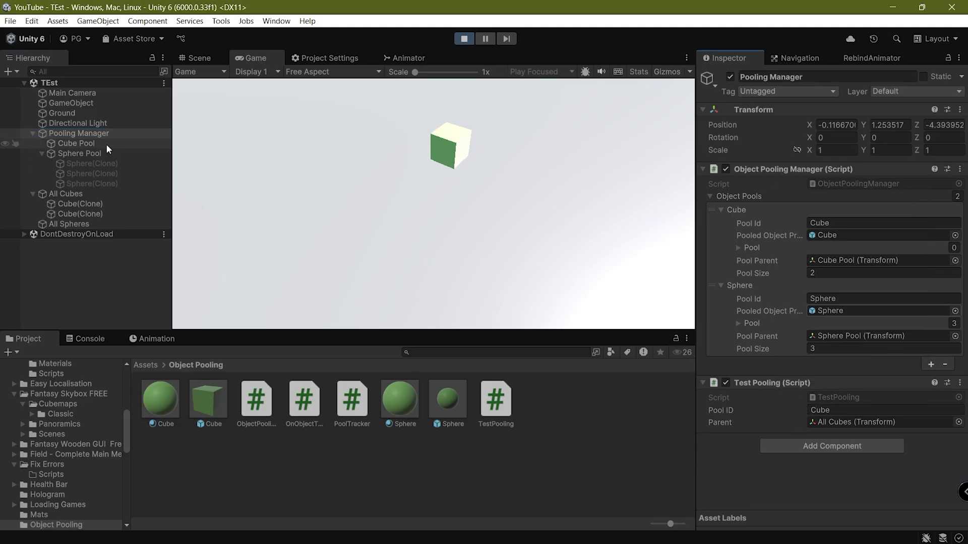
{"action": "right_click", "coordinate": [754, 384]}
{"action": "left_click", "coordinate": [792, 376]}
Step: Select all three Cube(Clone) objects and Destroy them back into the Cube Pool
{"action": "left_click", "coordinate": [78, 223]}
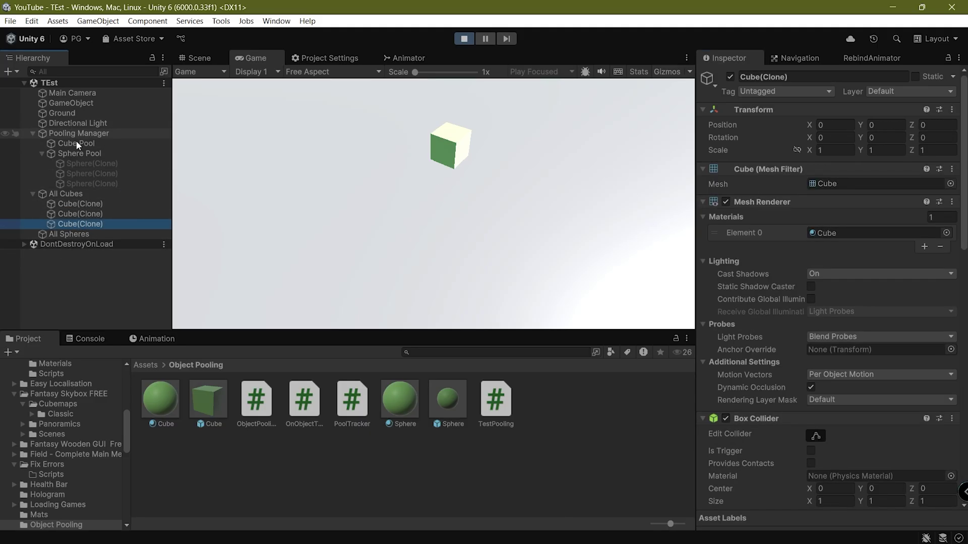
{"action": "left_click", "coordinate": [102, 205], "text": "shift"}
{"action": "scroll", "coordinate": [873, 318], "scroll_direction": "down", "scroll_amount": 6}
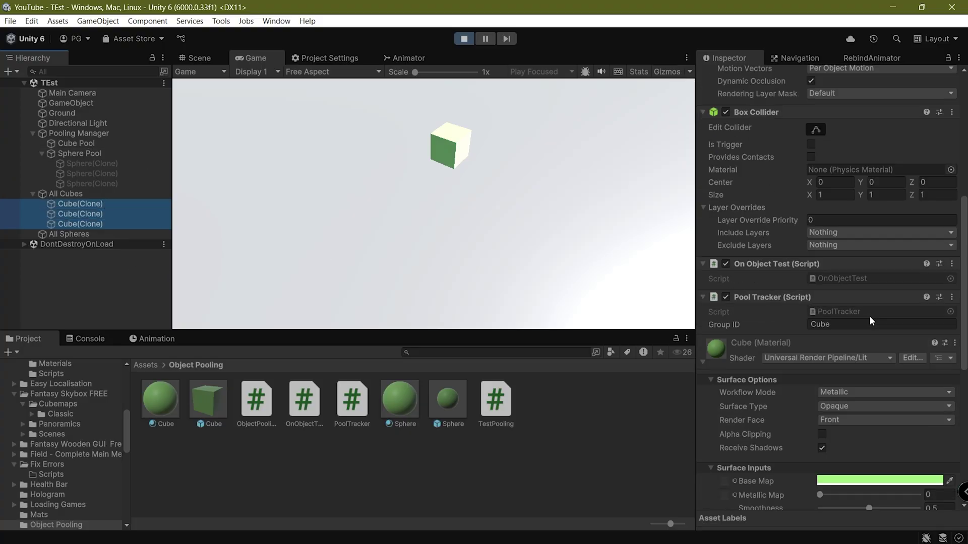
{"action": "right_click", "coordinate": [763, 266]}
{"action": "left_click", "coordinate": [800, 455]}
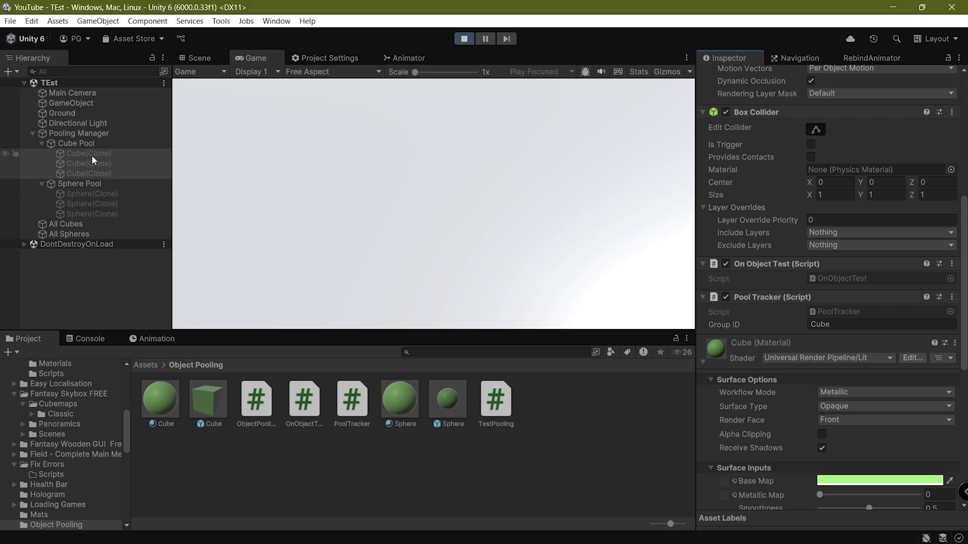
Step: Review the pool objects, then change Test Pooling's Pool ID to Sphere
{"action": "left_click", "coordinate": [77, 183]}
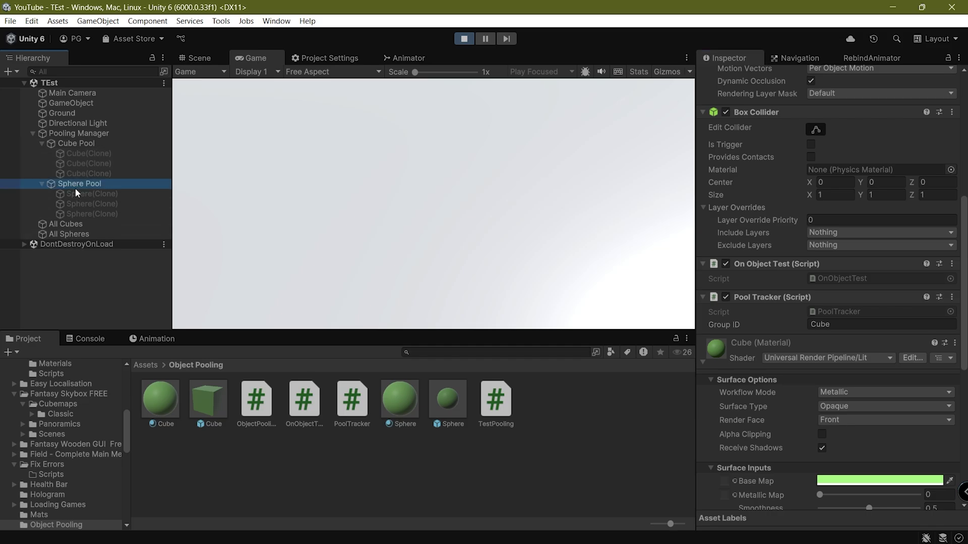
{"action": "left_click", "coordinate": [70, 233]}
{"action": "left_click", "coordinate": [74, 225]}
{"action": "left_click", "coordinate": [70, 133]}
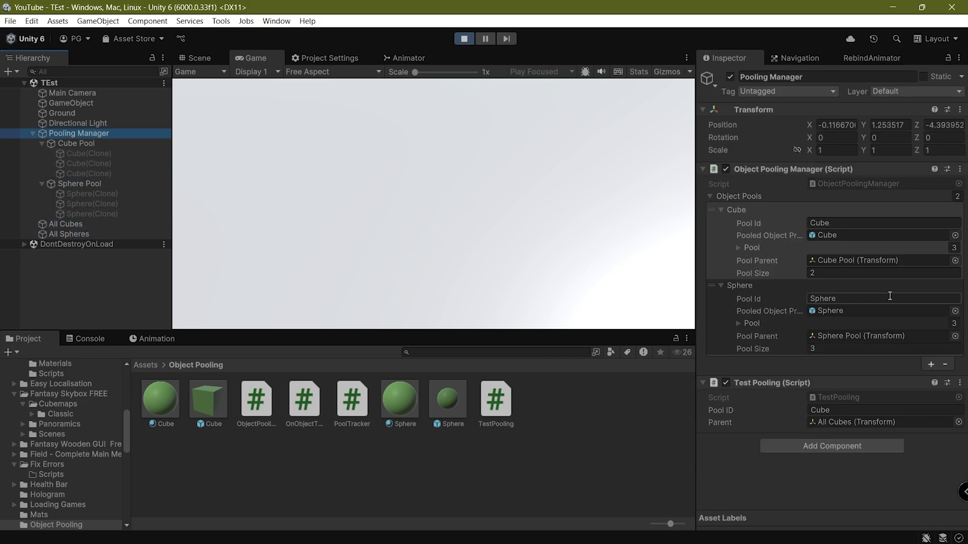
{"action": "left_click", "coordinate": [842, 406]}
{"action": "type", "text": "Sphere"}
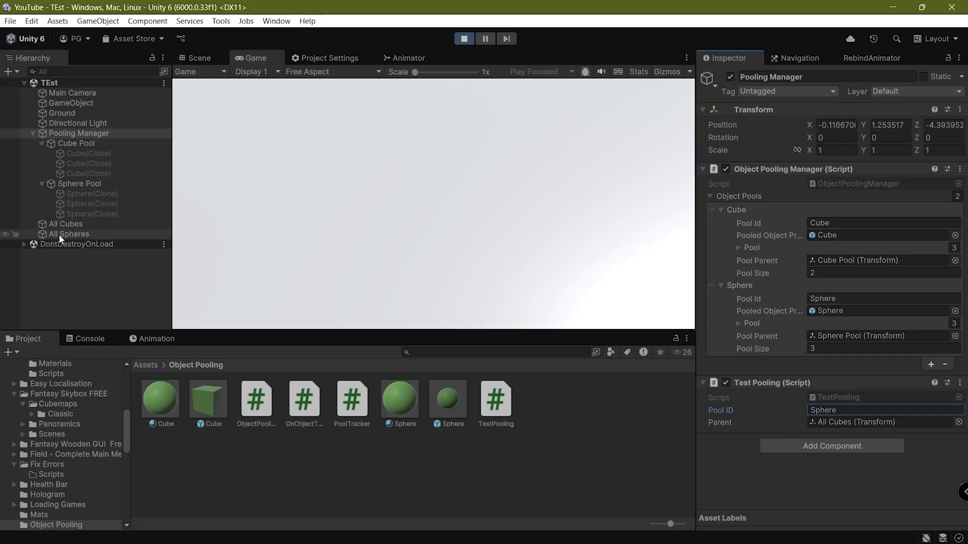
Step: Assign All Spheres as Test Pooling's Parent and spawn a sphere with Get Object
{"action": "left_click_drag", "start_coordinate": [59, 235], "coordinate": [823, 422]}
{"action": "right_click", "coordinate": [772, 385]}
{"action": "left_click", "coordinate": [807, 374]}
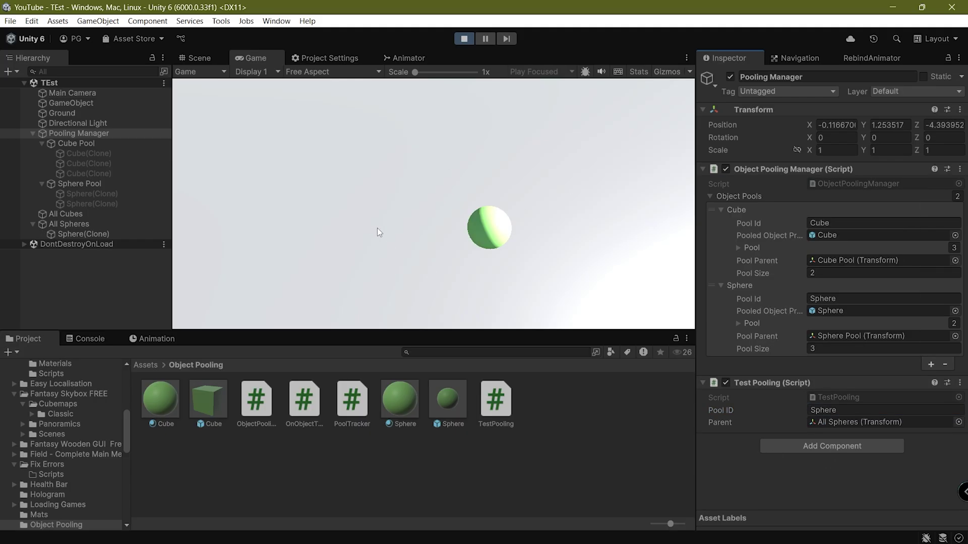
Step: Stop Play mode with Ctrl+P, clearing spawned objects and Test Pooling's fields
{"action": "key", "text": "ctrl+p"}
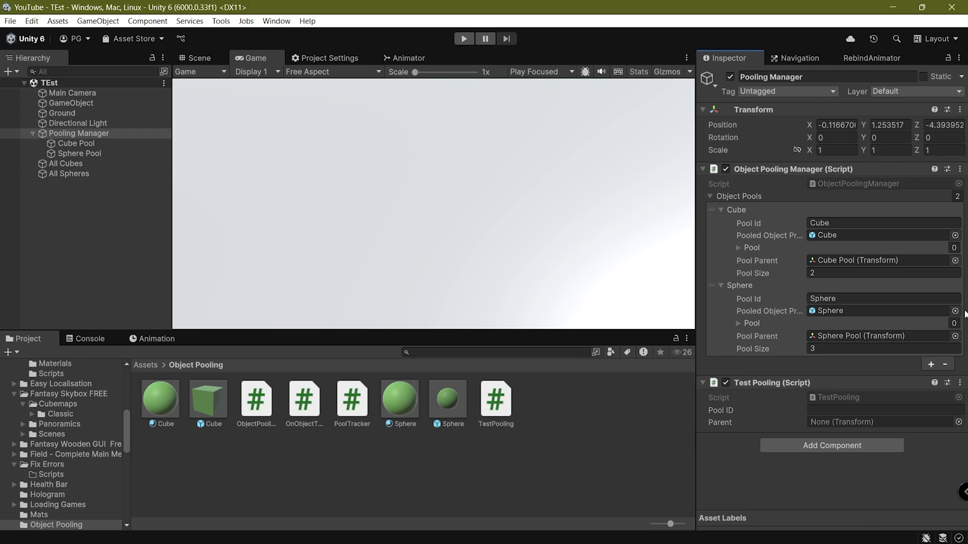
Step: Add and remove a third object pool entry, then collapse Pooling Manager in the Hierarchy
{"action": "left_click", "coordinate": [930, 364]}
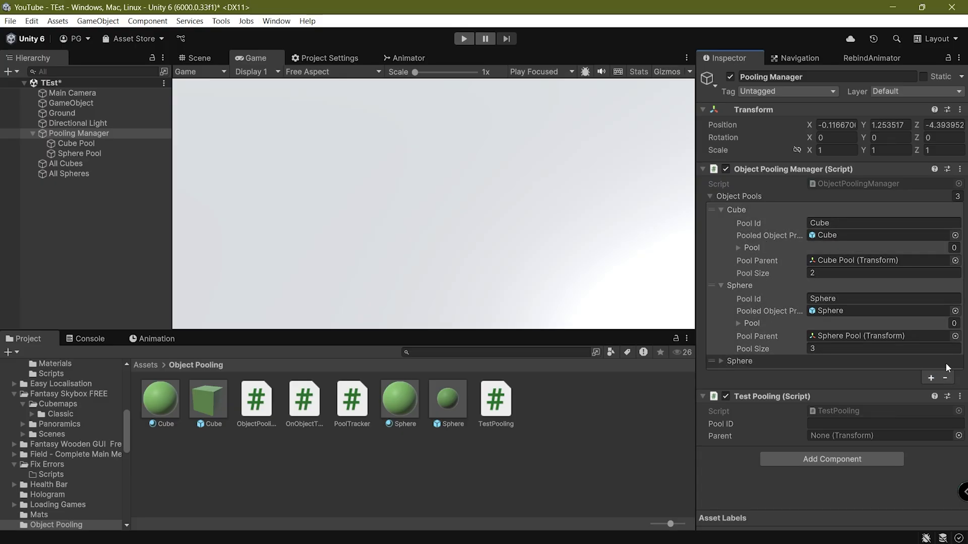
{"action": "left_click", "coordinate": [837, 361]}
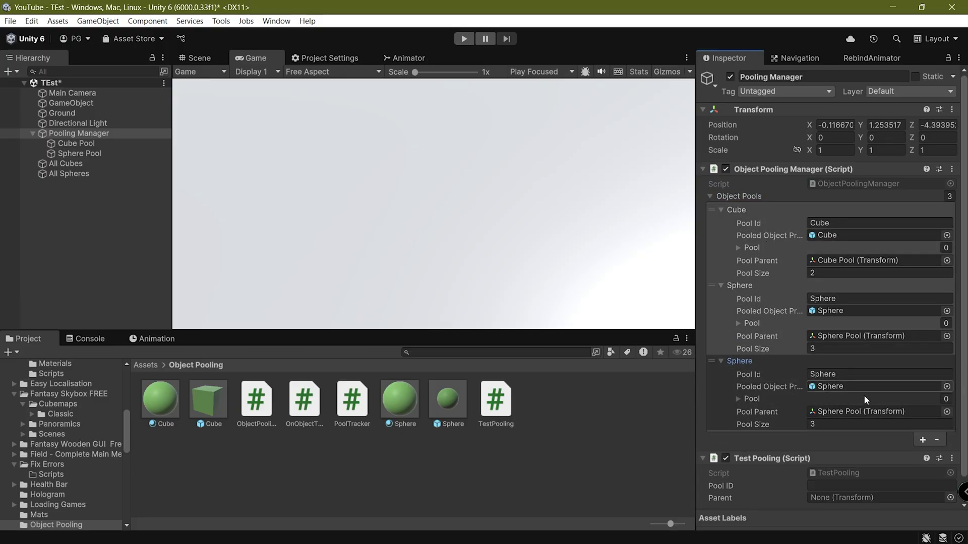
{"action": "left_click", "coordinate": [937, 440]}
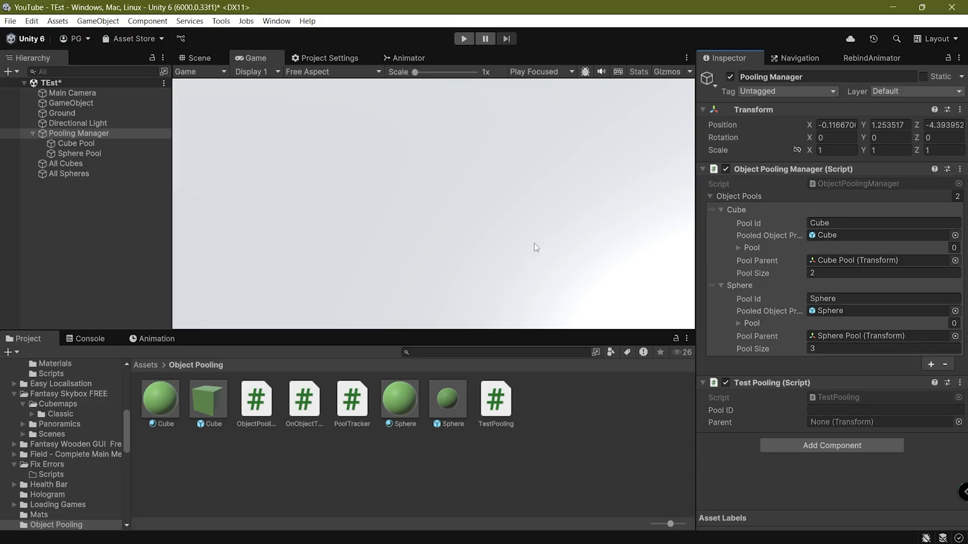
{"action": "left_click", "coordinate": [33, 133]}
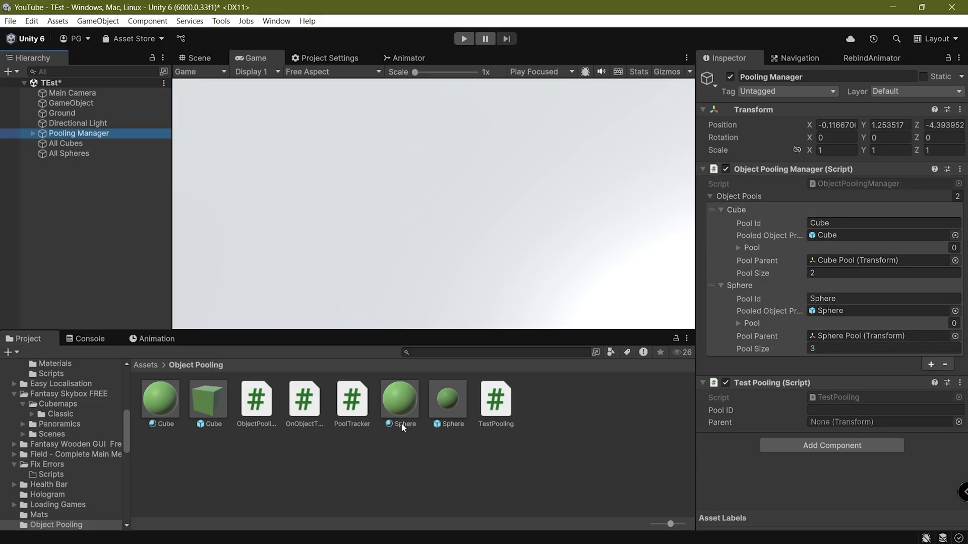
Step: Open the Cube prefab and review its root object's components in the Inspector
{"action": "double_click", "coordinate": [199, 404]}
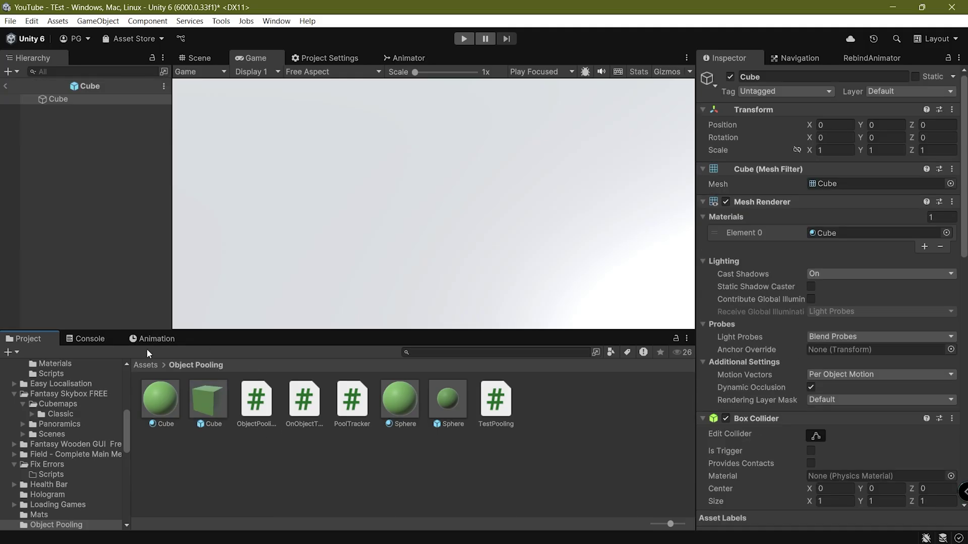
{"action": "left_click", "coordinate": [38, 100]}
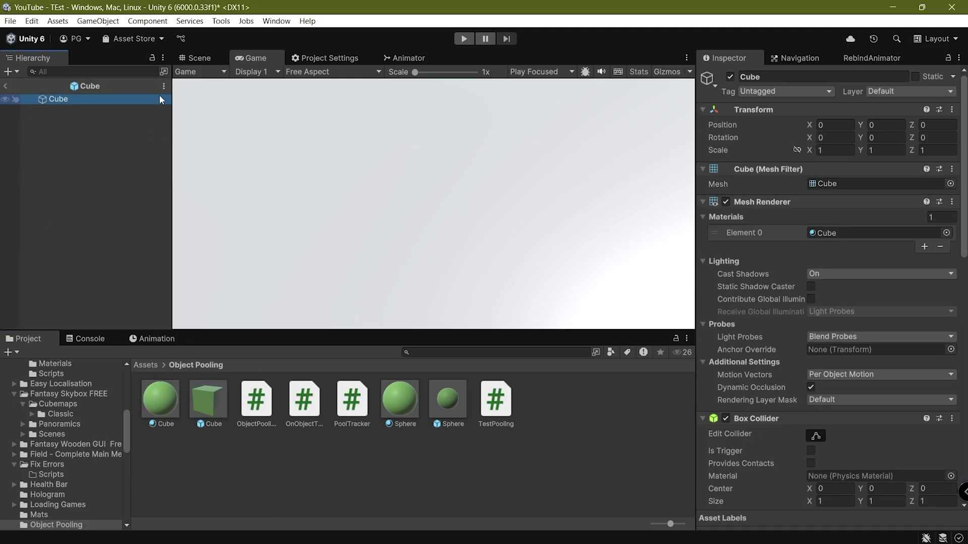
{"action": "scroll", "coordinate": [959, 348], "scroll_direction": "down", "scroll_amount": 10}
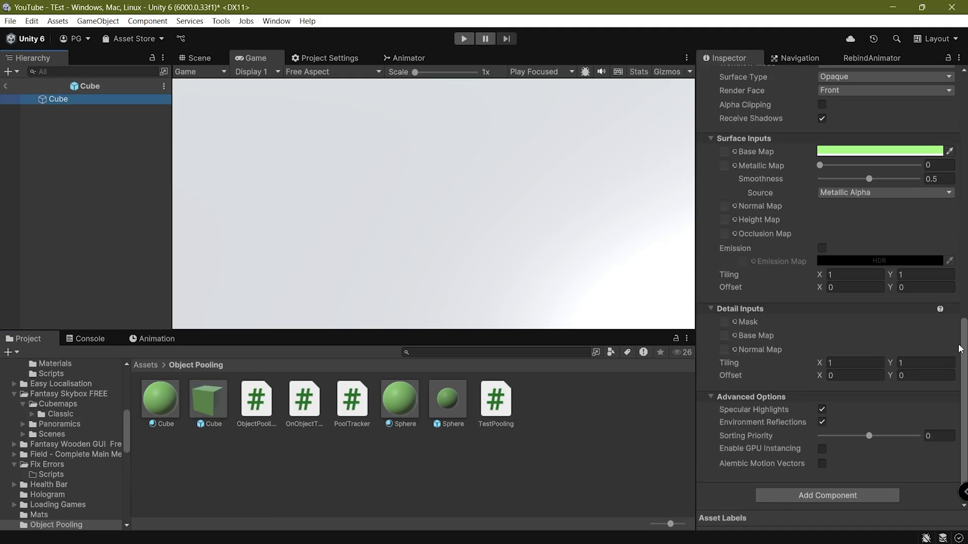
{"action": "scroll", "coordinate": [917, 302], "scroll_direction": "up", "scroll_amount": 5}
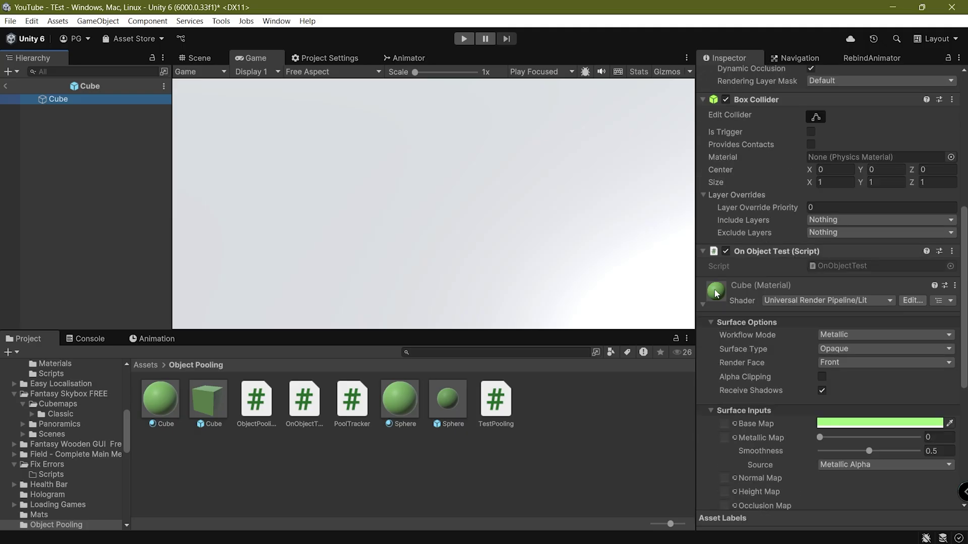
Step: Check the On Object Test script's options and try attaching PoolTracker to the Cube prefab
{"action": "right_click", "coordinate": [834, 259]}
{"action": "left_click", "coordinate": [853, 436]}
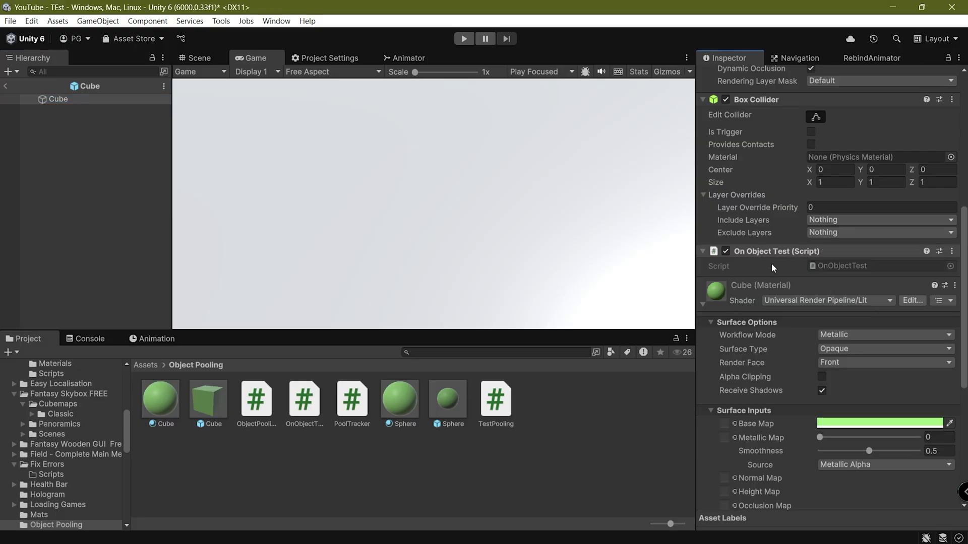
{"action": "left_click", "coordinate": [947, 378]}
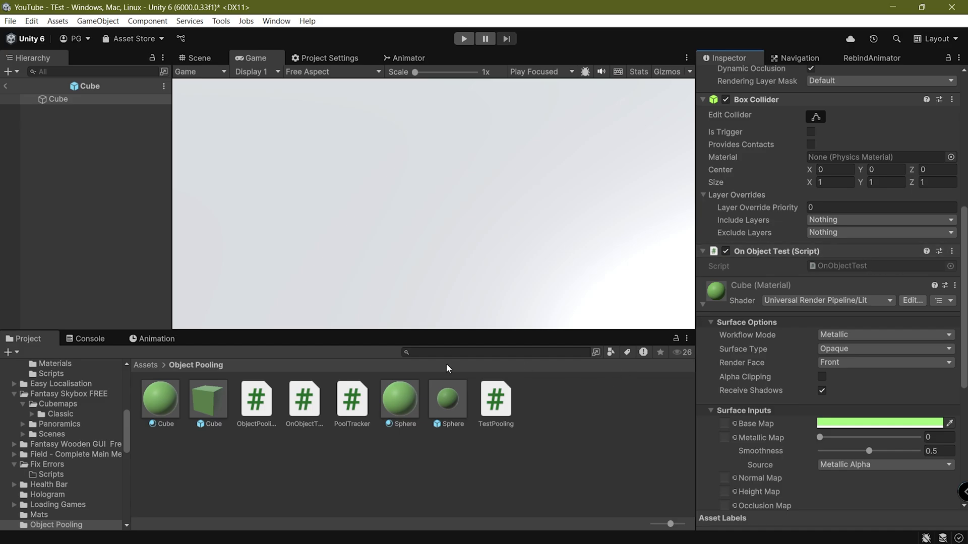
{"action": "mouse_move", "coordinate": [352, 398]}
{"action": "left_mouse_down"}
{"action": "mouse_move", "coordinate": [361, 384]}
{"action": "mouse_move", "coordinate": [845, 231]}
{"action": "mouse_move", "coordinate": [749, 318]}
{"action": "mouse_move", "coordinate": [384, 441]}
{"action": "mouse_move", "coordinate": [352, 405]}
{"action": "left_mouse_up"}
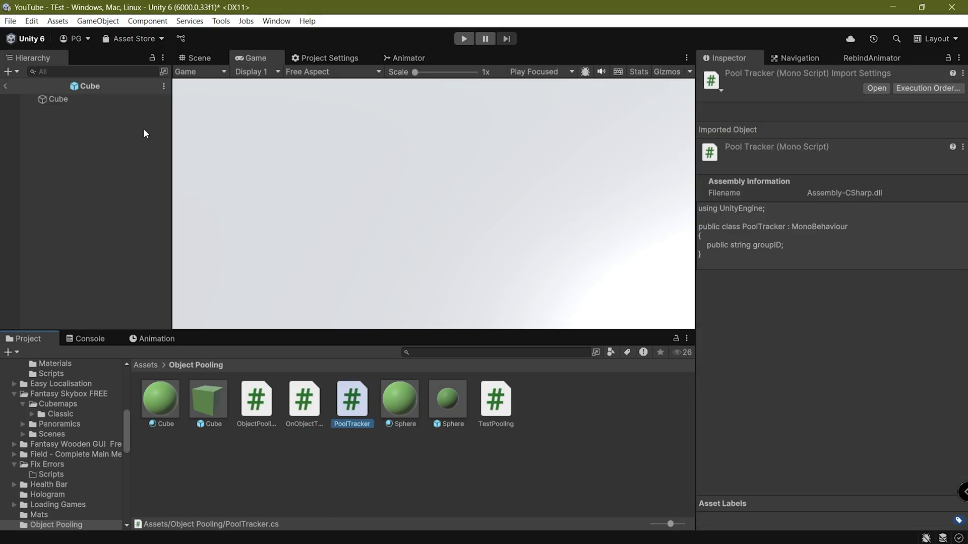
Step: Exit prefab mode to the TEst scene, view PoolTracker, then select Pooling Manager
{"action": "left_click", "coordinate": [5, 86]}
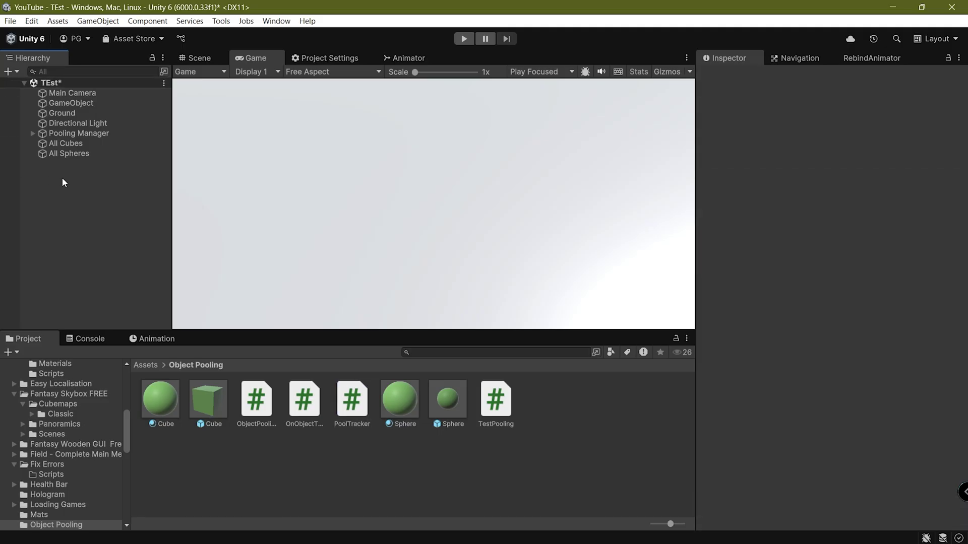
{"action": "left_click", "coordinate": [333, 406]}
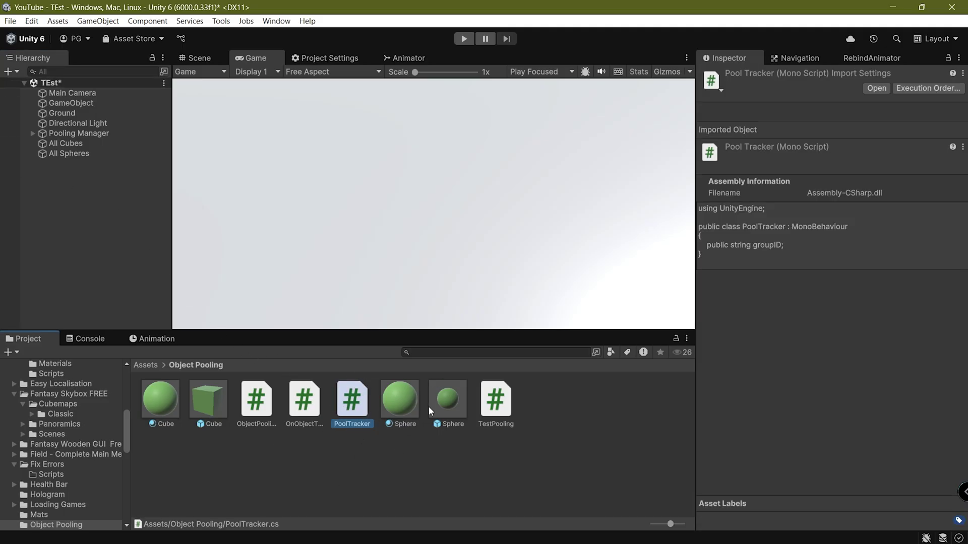
{"action": "left_click", "coordinate": [378, 452]}
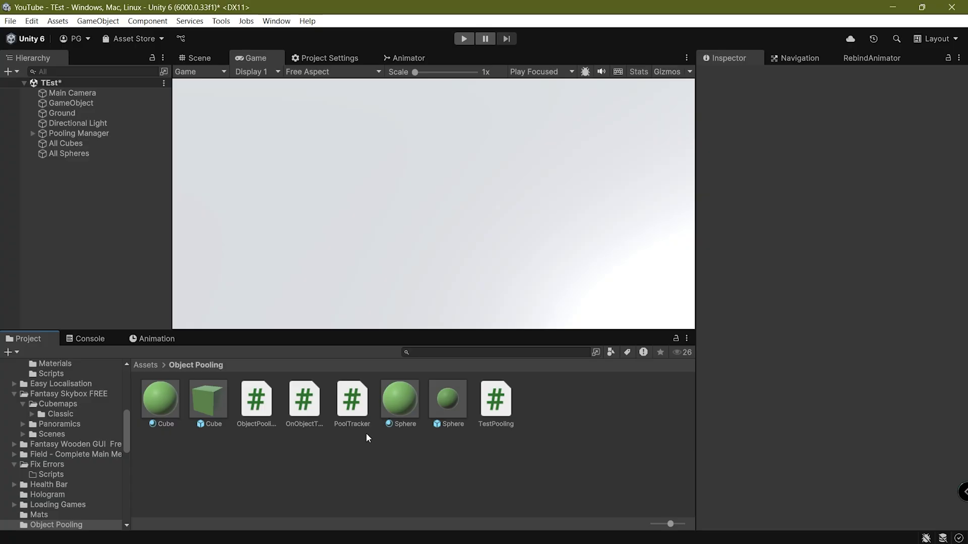
{"action": "left_click", "coordinate": [75, 133]}
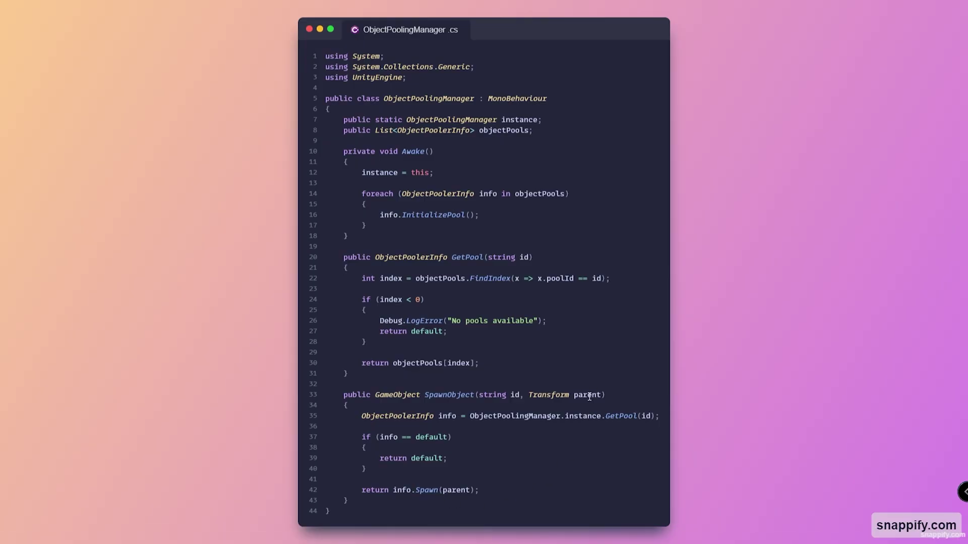
Step: Advance the snappify presentation to the ObjectPoolerInfo.cs code slide
{"action": "key", "text": "Right"}
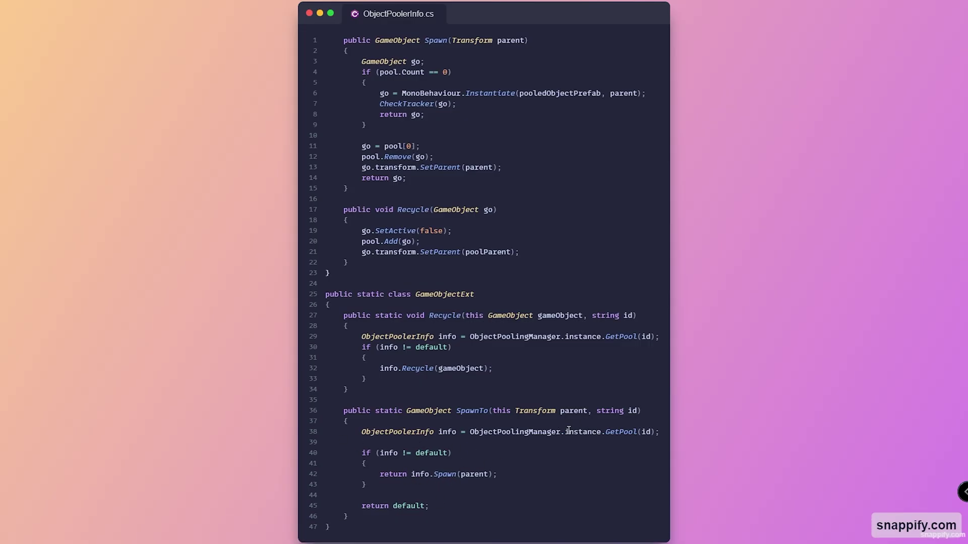
Step: Advance the snappify presentation to the PoolTracker.cs code slide
{"action": "key", "text": "Right"}
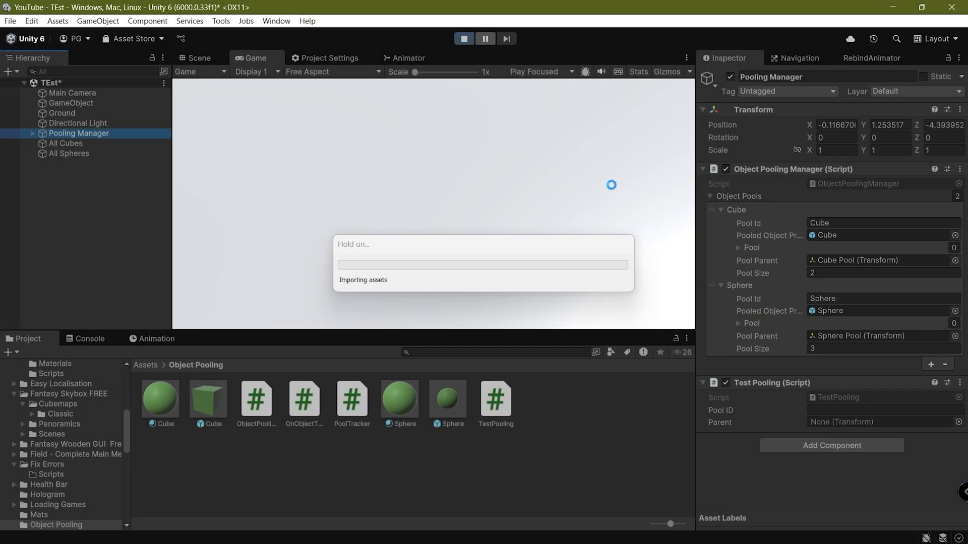
Step: Spawn pooled spheres under All Spheres using Test Pooling's Get Object command
{"action": "right_click", "coordinate": [790, 172]}
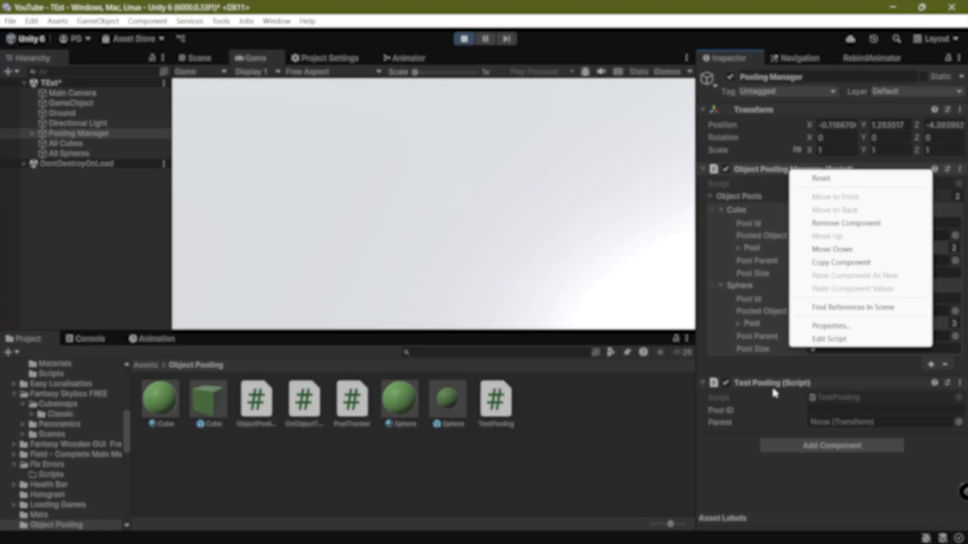
{"action": "left_click", "coordinate": [775, 393]}
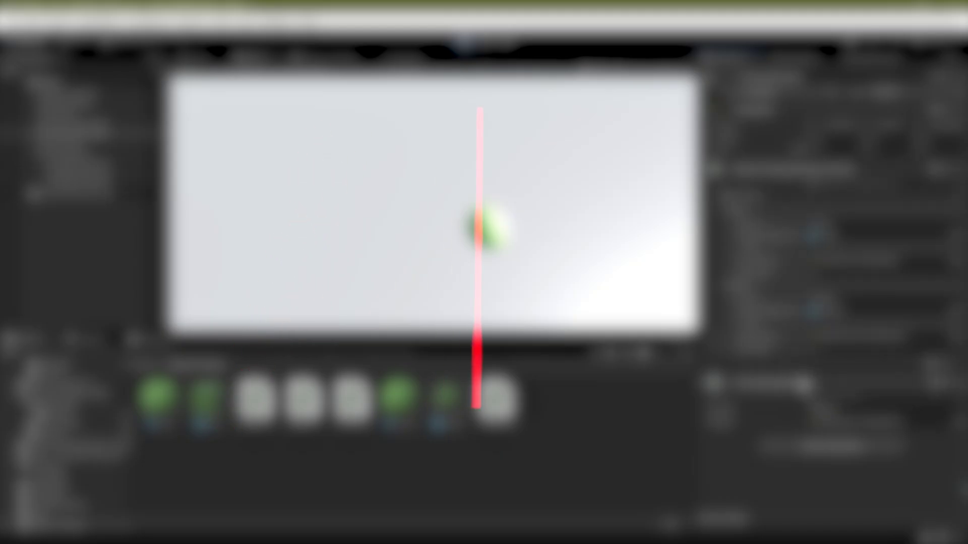
{"action": "right_click", "coordinate": [807, 383]}
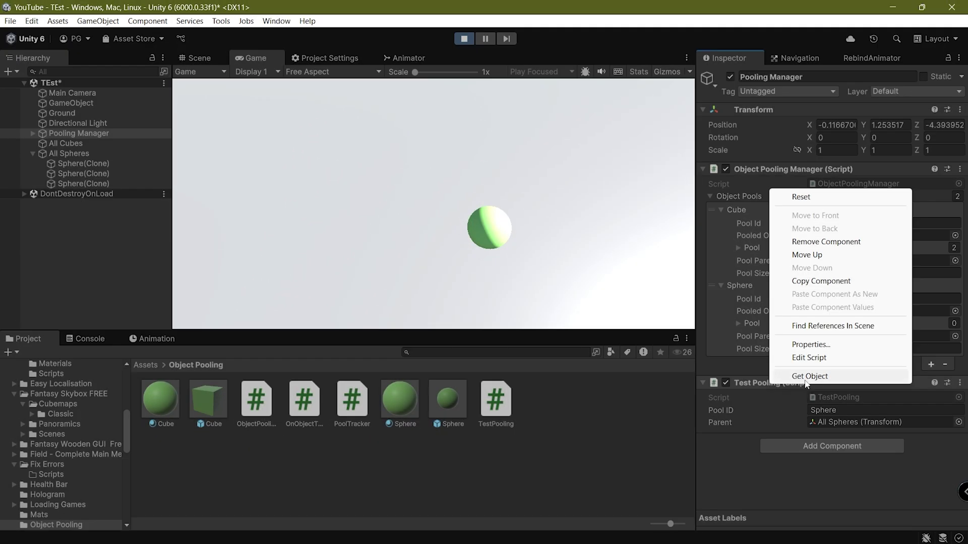